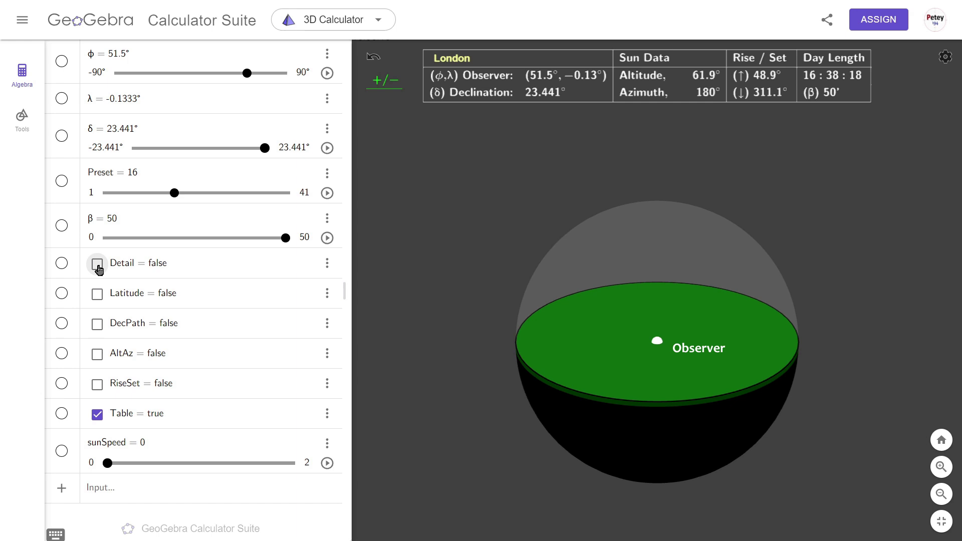
pyautogui.click(98, 269)
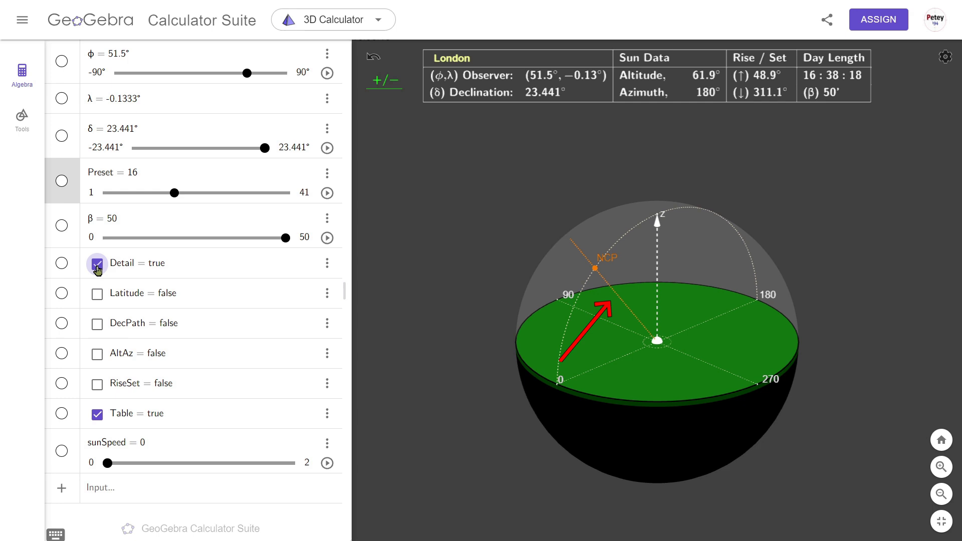
pyautogui.moveTo(246, 75); pyautogui.dragTo(246, 112)
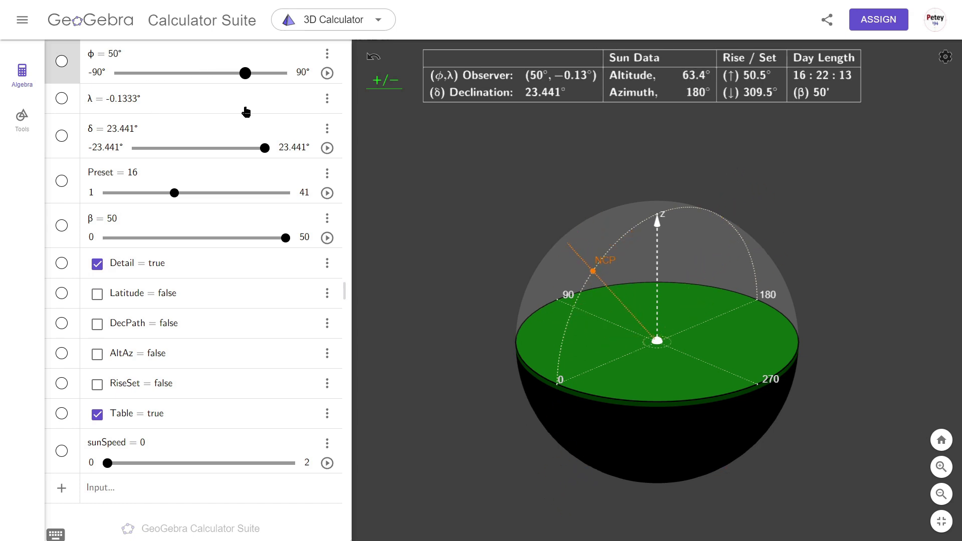
pyautogui.click(97, 296)
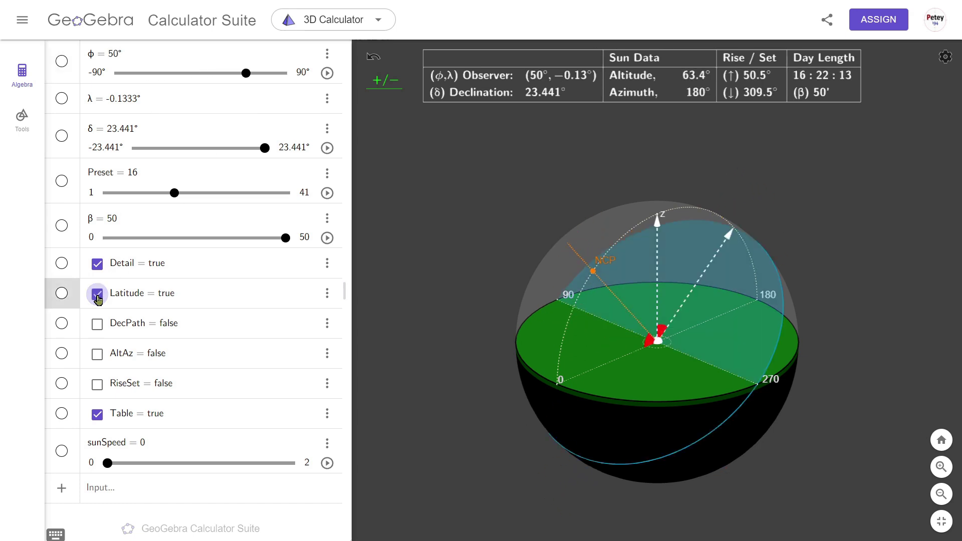
pyautogui.moveTo(246, 80); pyautogui.dragTo(233, 98)
pyautogui.click(174, 193)
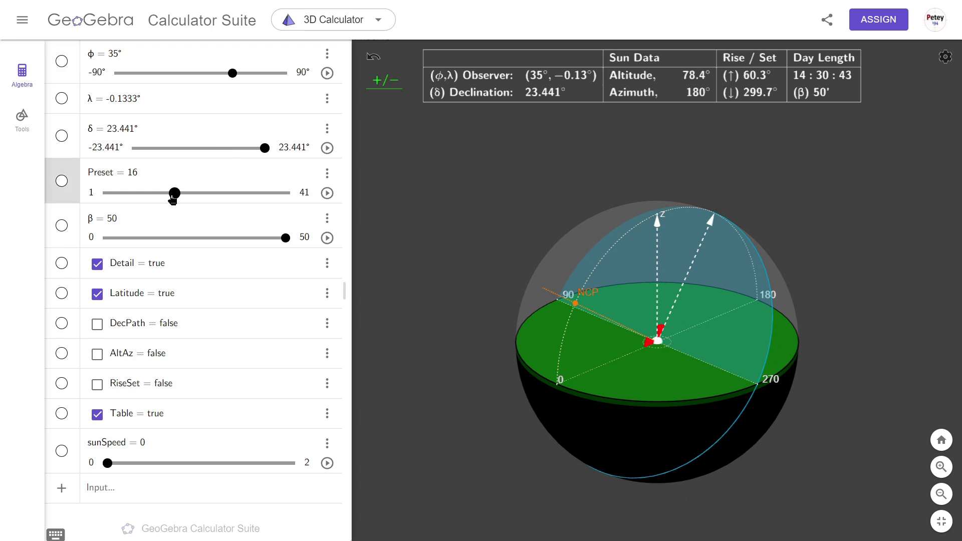
pyautogui.click(98, 295)
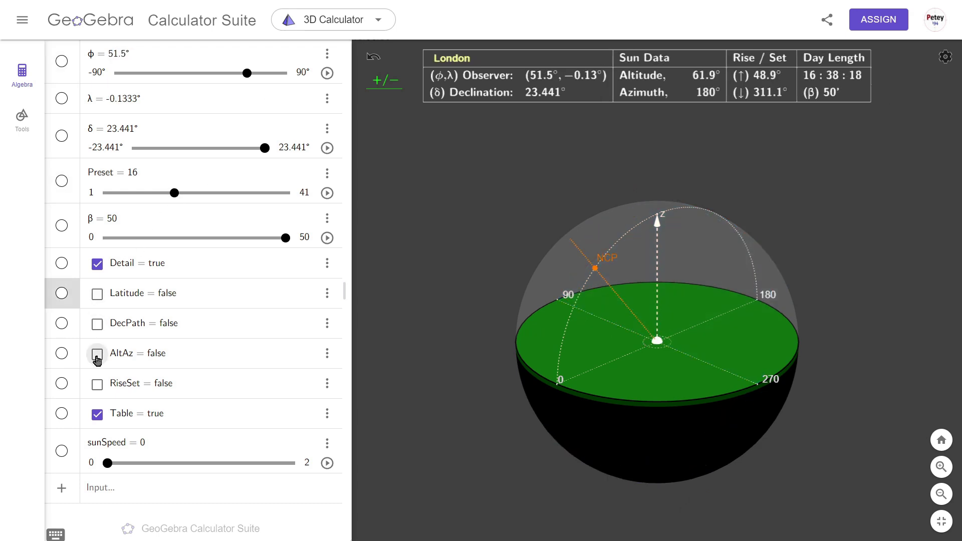
# Show the altitude/azimuth lines and declination path, run the sun at speed 0.7, then hide AltAz
pyautogui.click(97, 354)
pyautogui.click(97, 324)
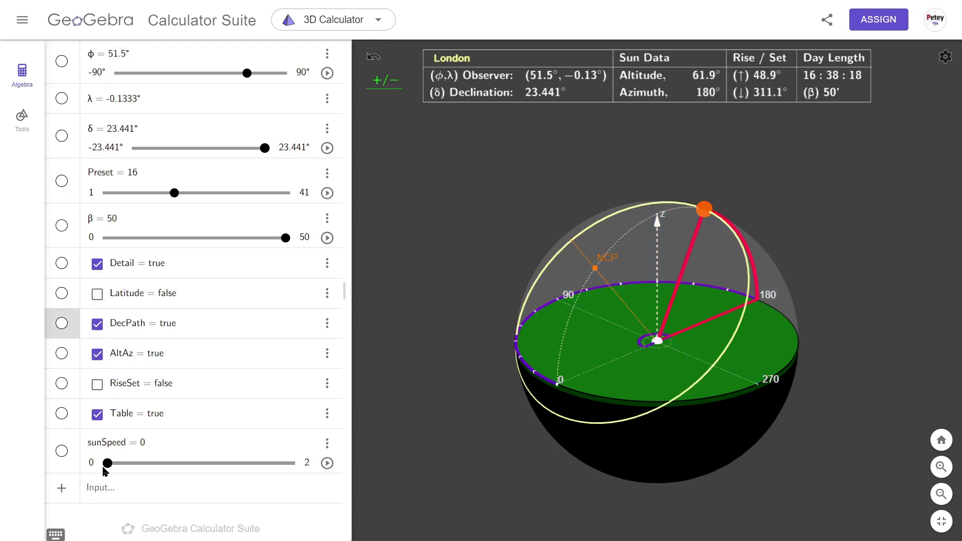
pyautogui.moveTo(108, 463); pyautogui.dragTo(177, 473)
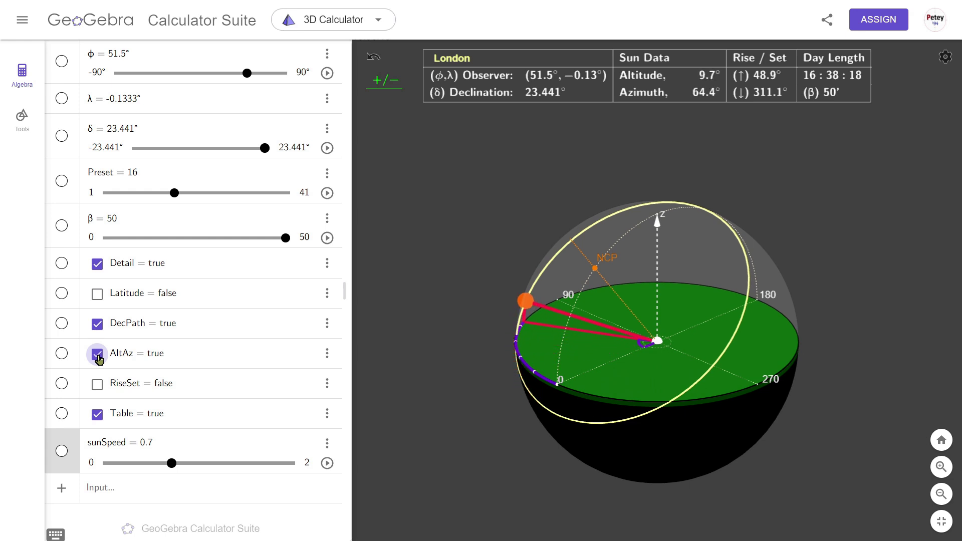
pyautogui.click(97, 355)
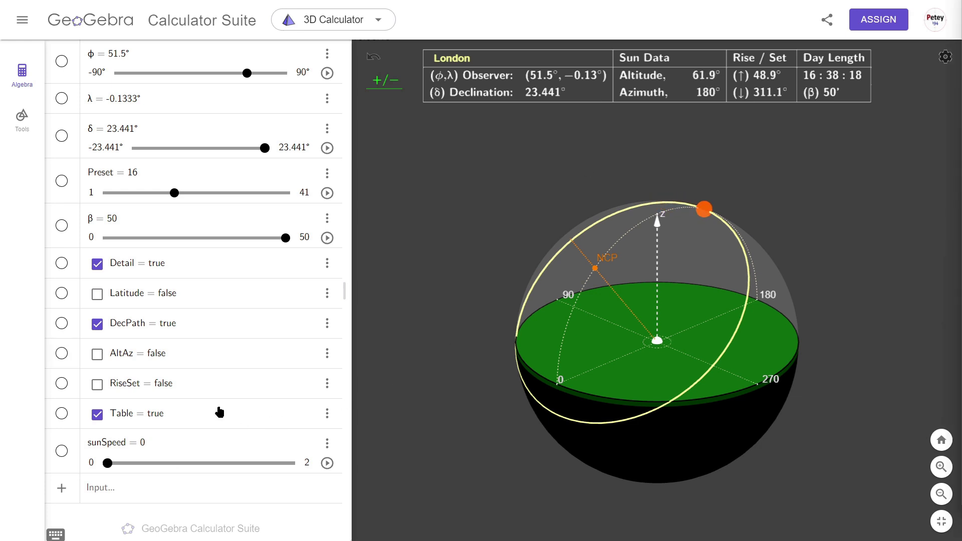
# Tick RiseSet for sunrise/sunset points, then show auxiliary objects in a widened Algebra list
pyautogui.click(97, 385)
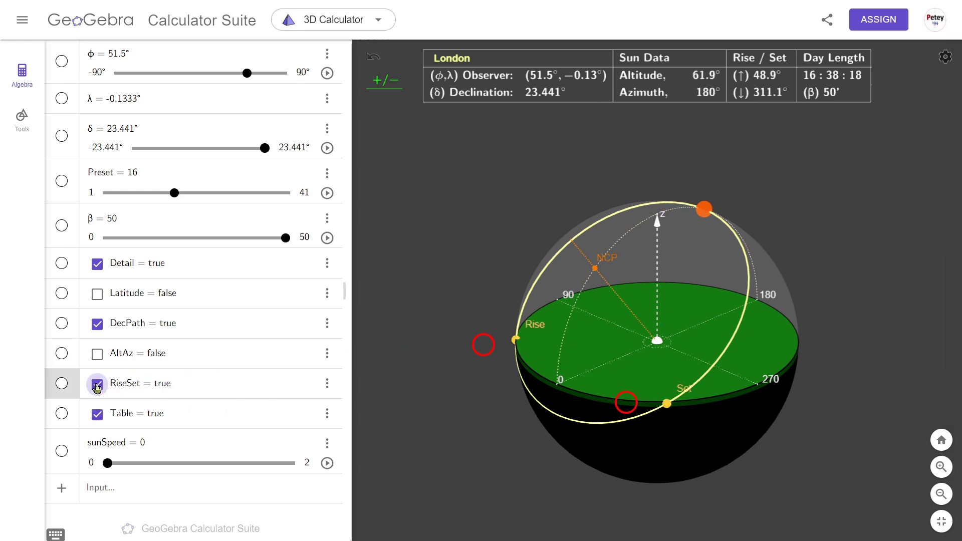
pyautogui.click(946, 58)
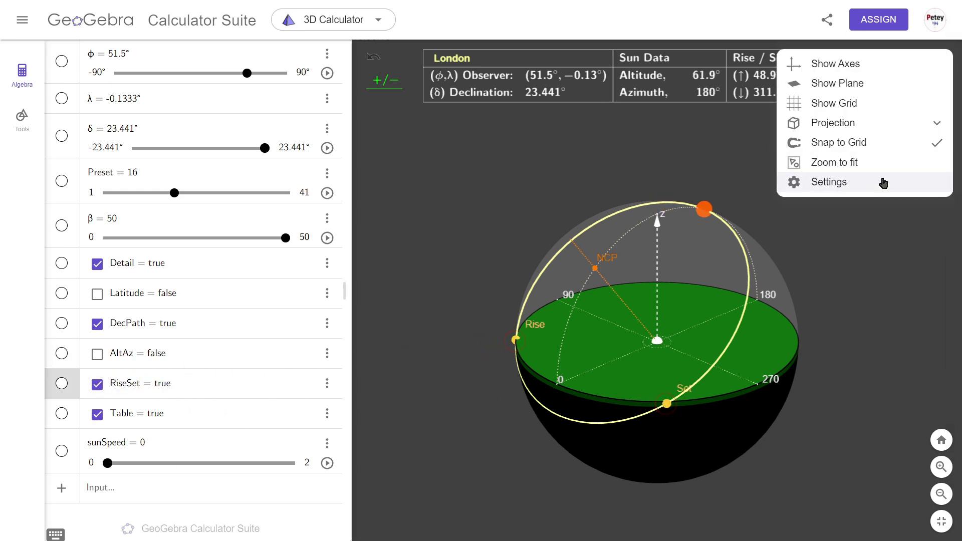
pyautogui.click(880, 181)
pyautogui.click(950, 160)
pyautogui.click(692, 101)
pyautogui.scroll(5, 202, 320)
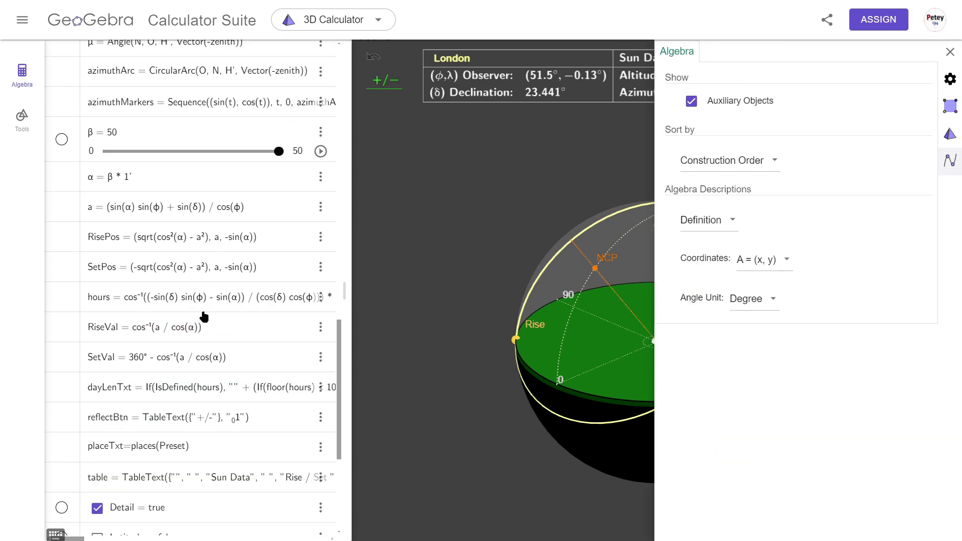
pyautogui.moveTo(352, 263); pyautogui.dragTo(409, 256)
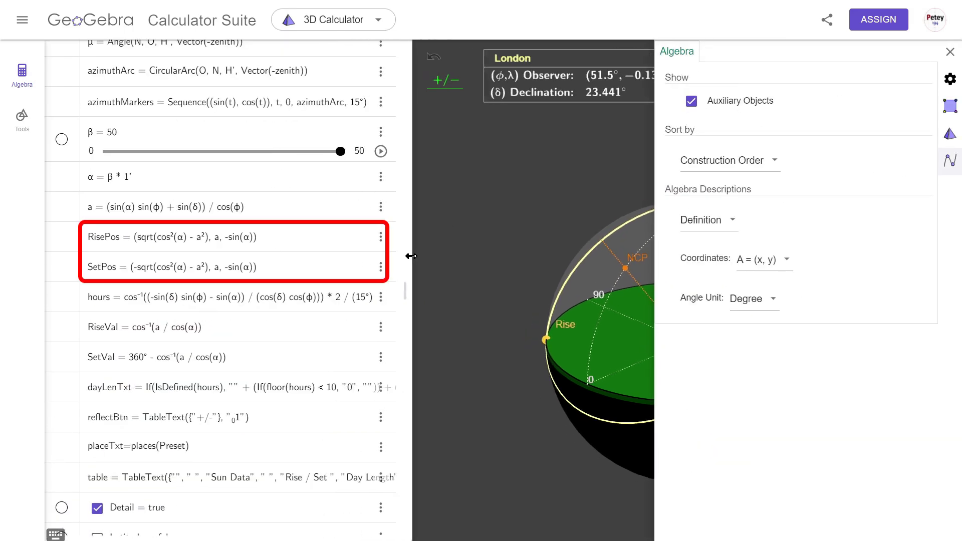
pyautogui.click(950, 52)
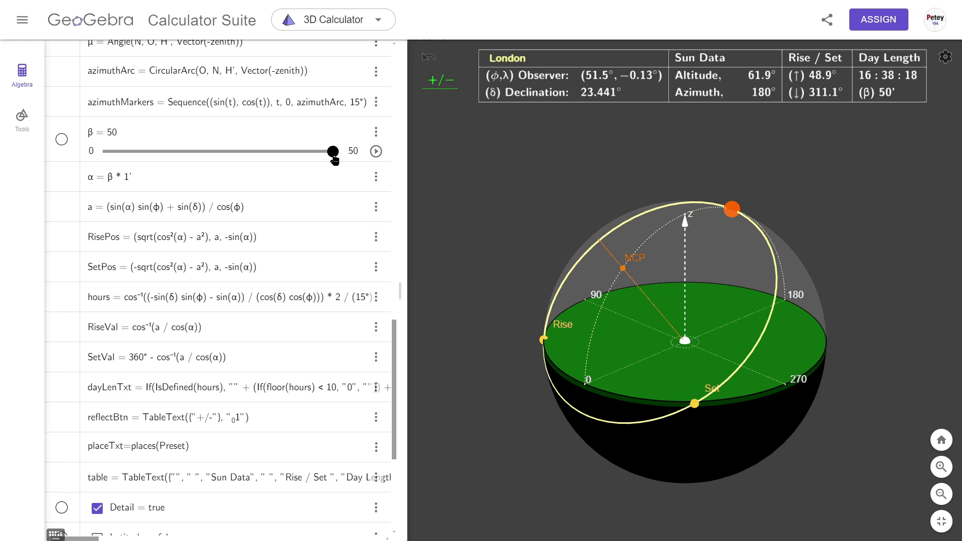
# Sweep the β slider from 0 through 16 up to 50 arcminutes
pyautogui.moveTo(334, 159); pyautogui.dragTo(103, 163)
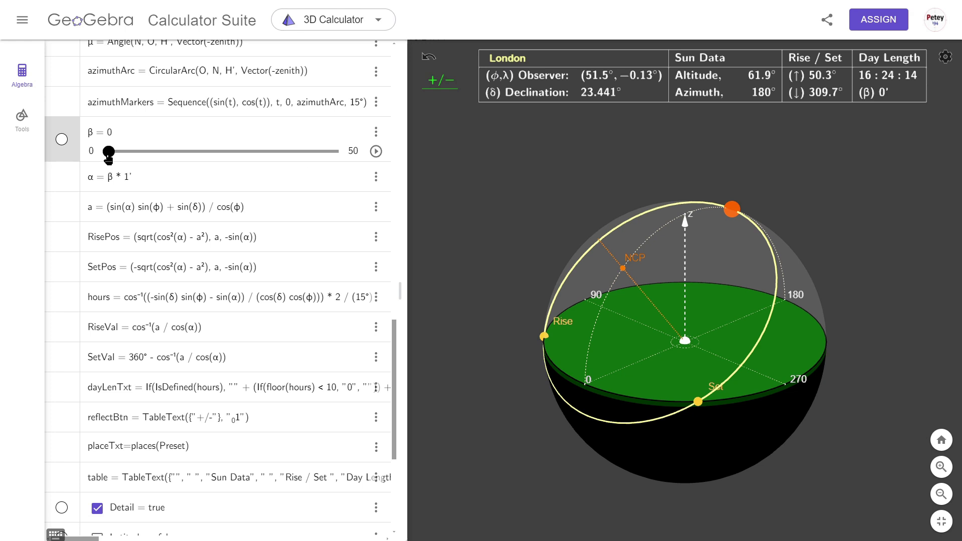
pyautogui.moveTo(109, 159); pyautogui.dragTo(181, 162)
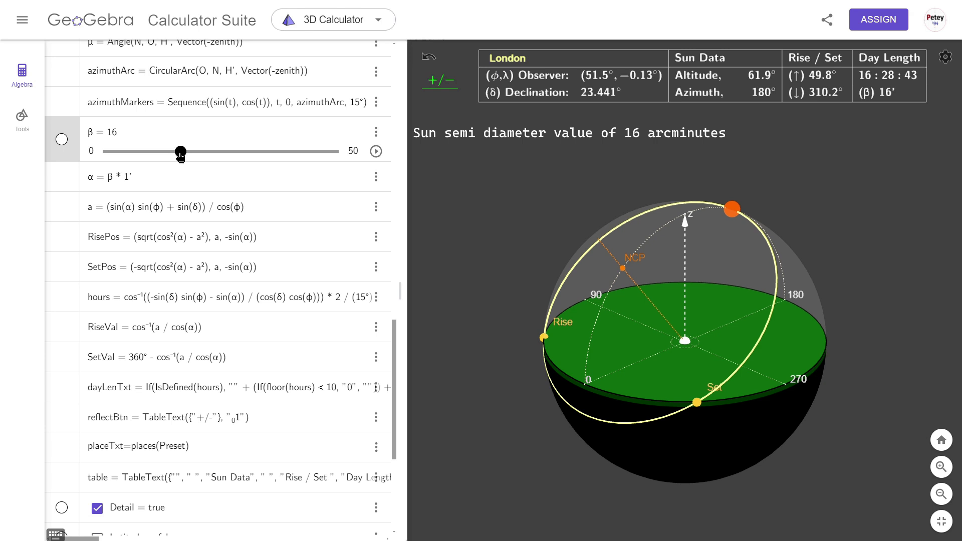
pyautogui.moveTo(180, 156); pyautogui.dragTo(335, 162)
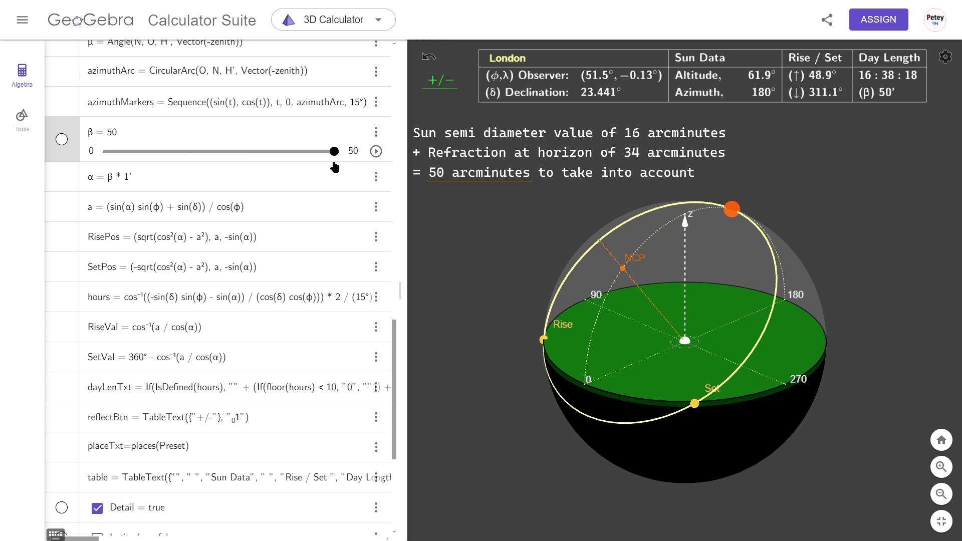
# Enter CircularSector(O, Z, H) to create sector c, discarding a trial Angle(Z, O, H) entry
pyautogui.scroll(-5, 335, 167)
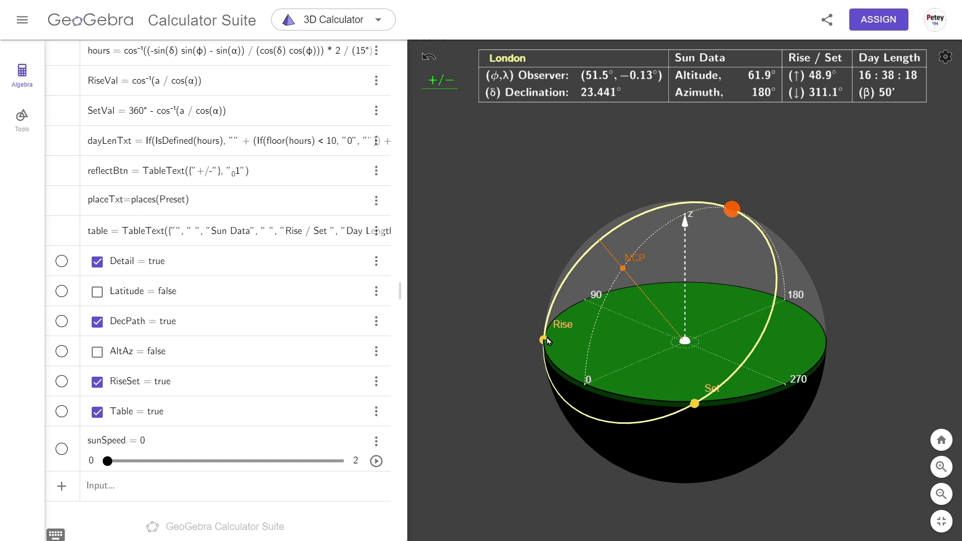
pyautogui.write('circular')
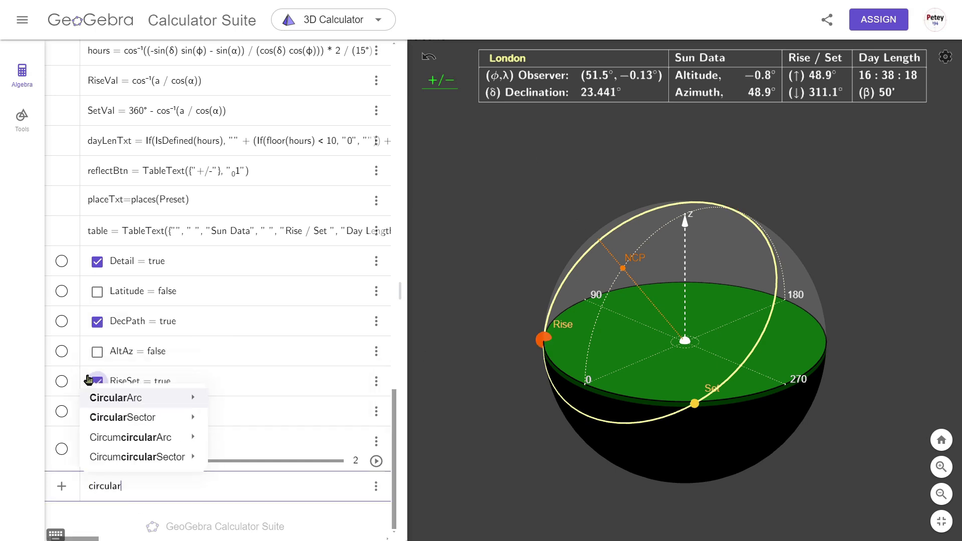
pyautogui.write('sector(O,Z,H')
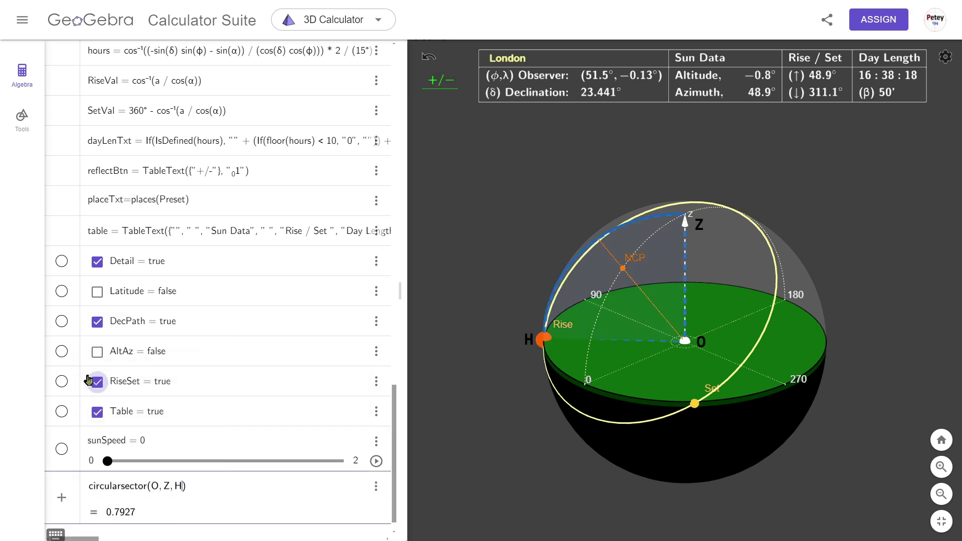
pyautogui.press('Return')
pyautogui.write('Angle(Z, O, H')
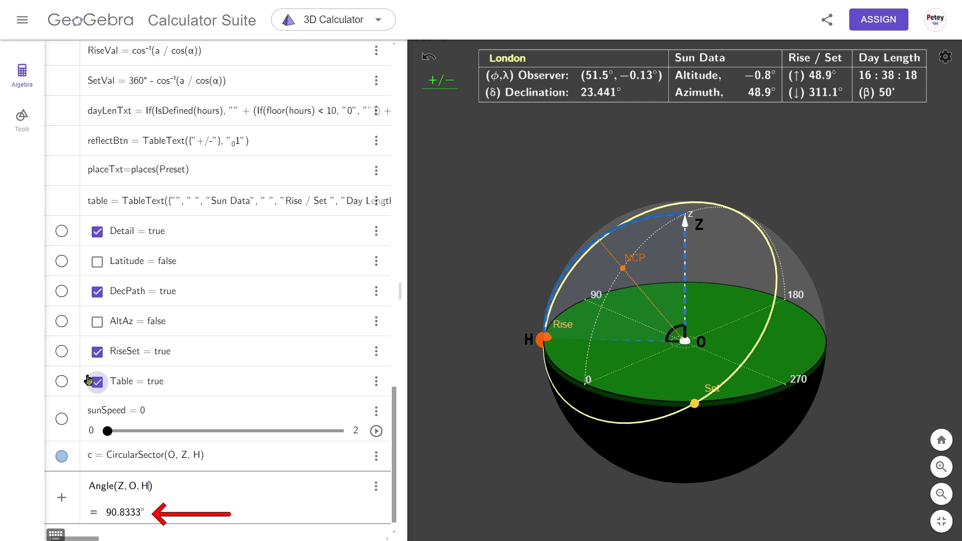
pyautogui.press('BackSpace')
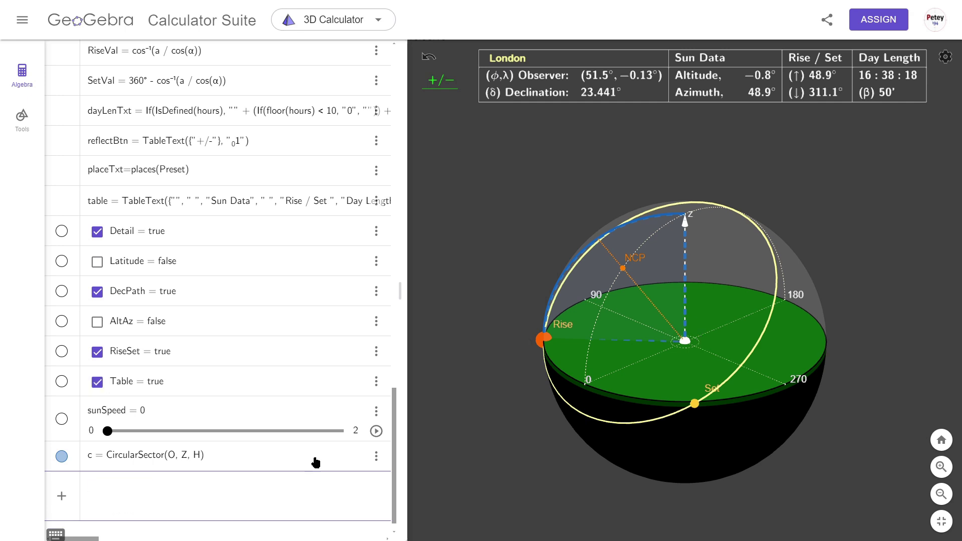
# Delete sector c and create point A as the centre of decPath
pyautogui.click(376, 456)
pyautogui.click(396, 481)
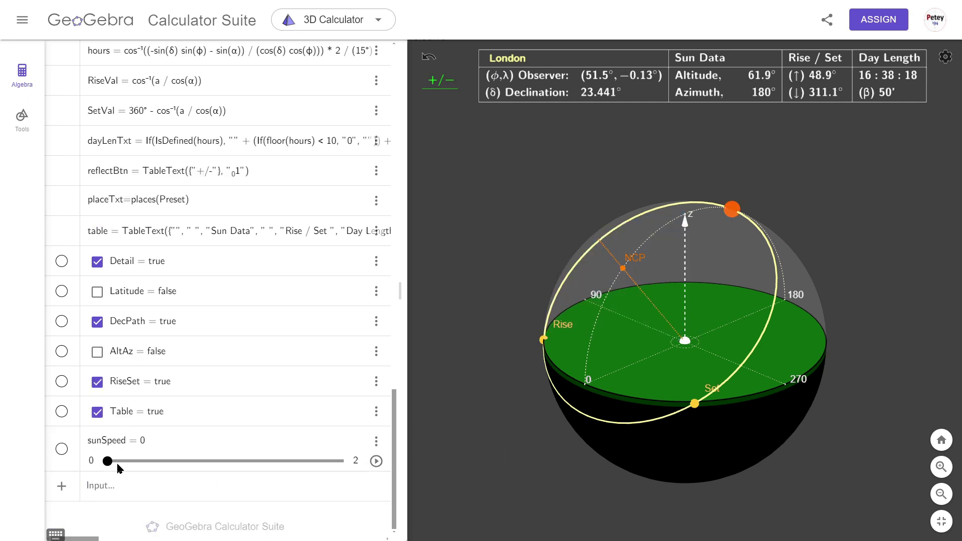
pyautogui.click(114, 480)
pyautogui.write('centre(decPa')
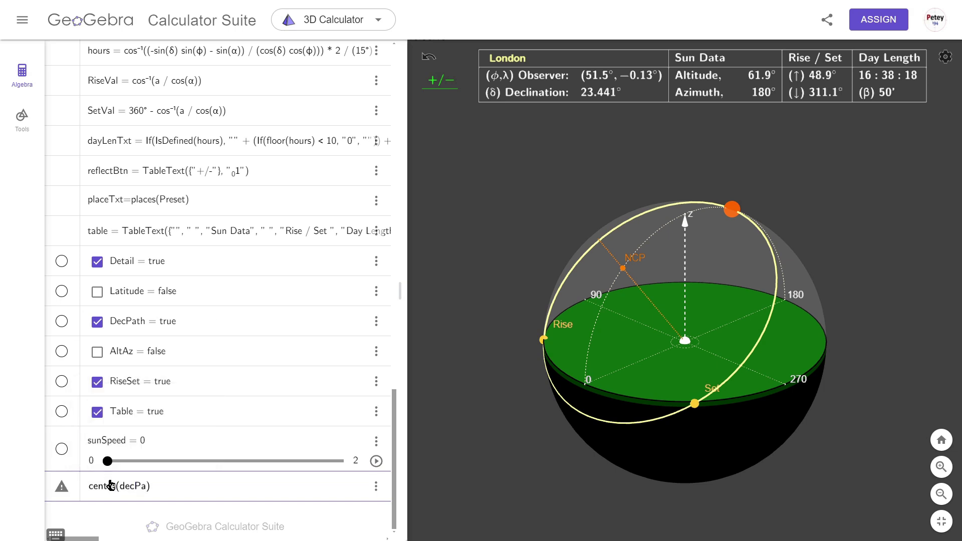
pyautogui.write('th')
pyautogui.press('Return')
# Add segments RisePos–A and A–H and angle γ = Angle(H, A, RisePos) of 124.7893°
pyautogui.write('segment(Rise')
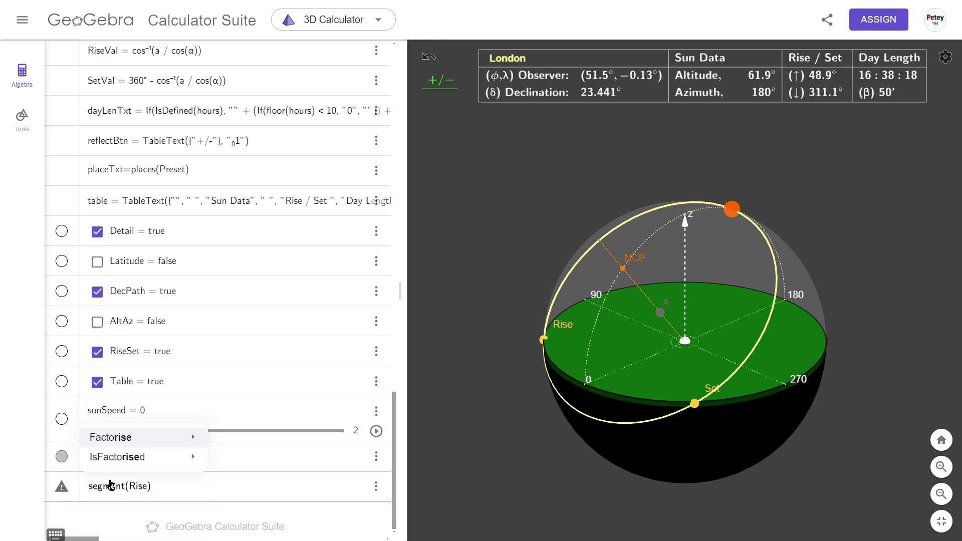
pyautogui.write('Pos, A')
pyautogui.press('Return')
pyautogui.write('segment(')
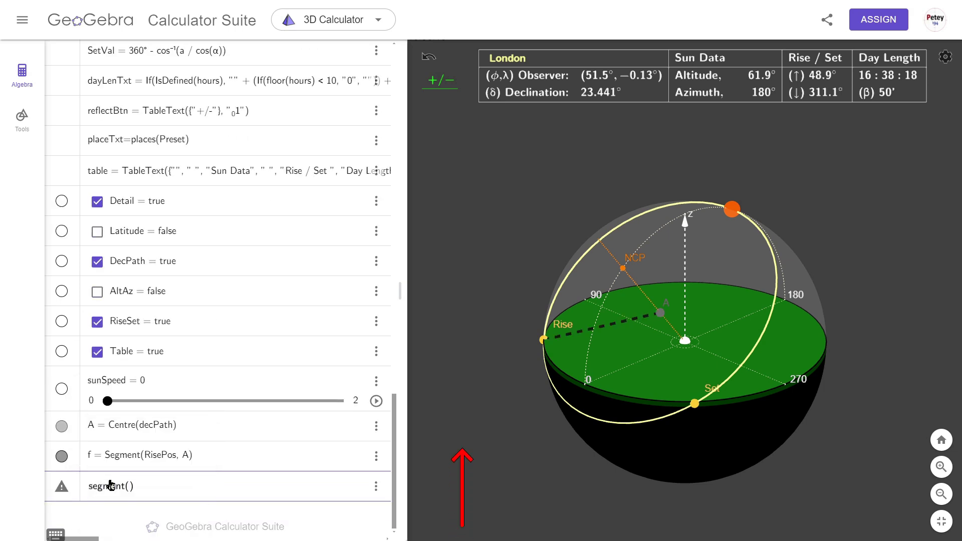
pyautogui.write('A, H')
pyautogui.press('Return')
pyautogui.write('angle(H,')
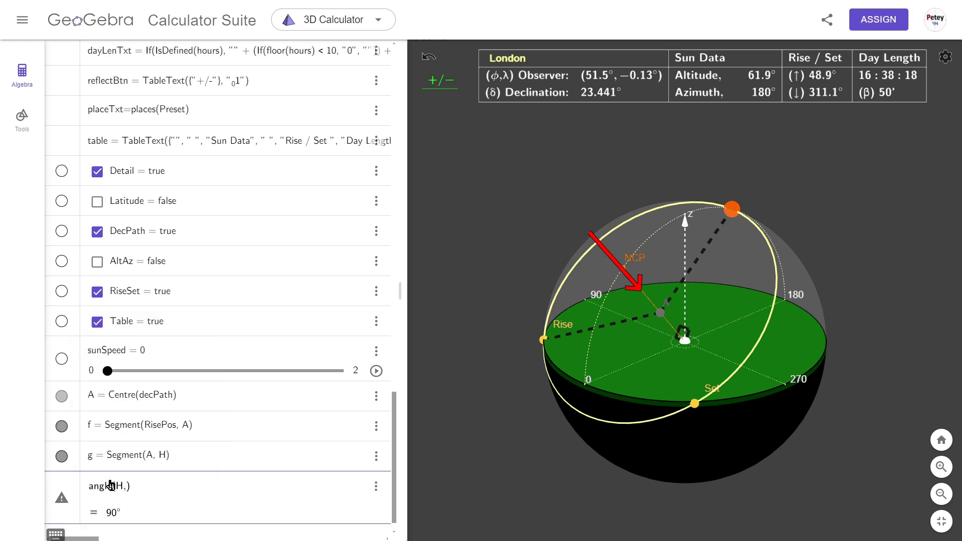
pyautogui.write(' A, RisePos')
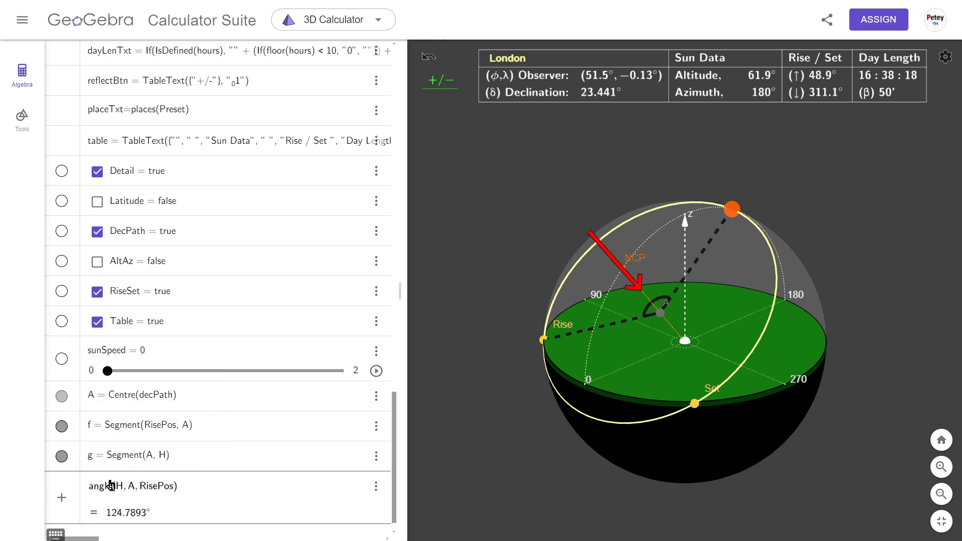
pyautogui.press('Return')
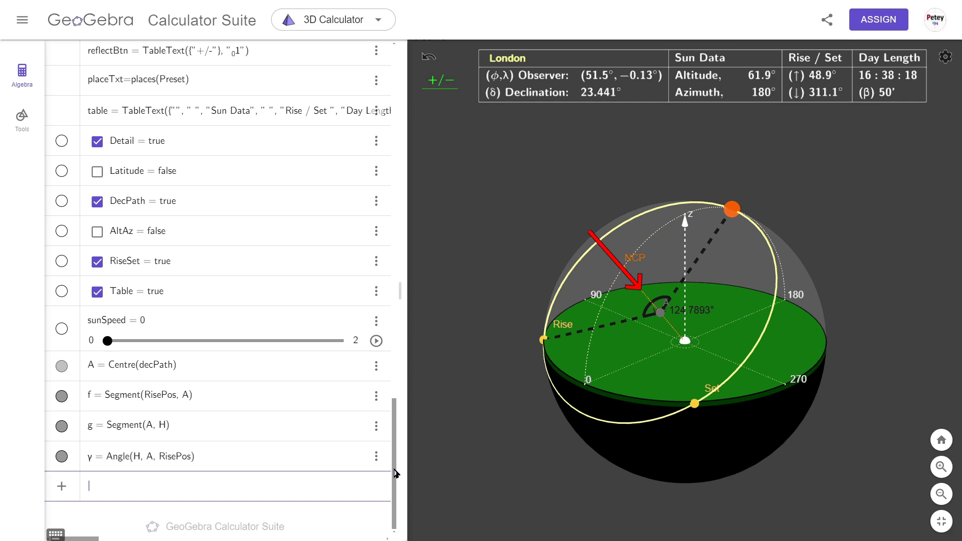
pyautogui.moveTo(393, 473); pyautogui.dragTo(396, 391)
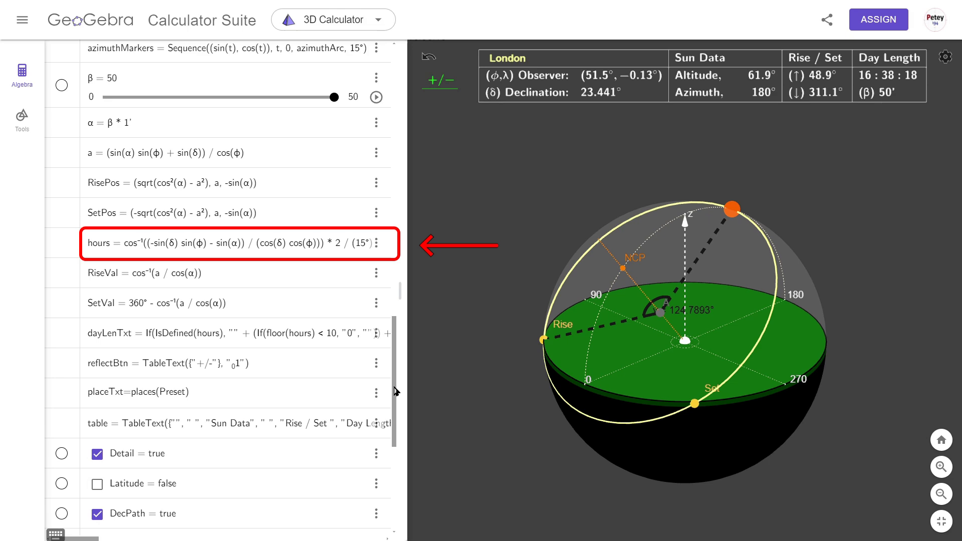
pyautogui.moveTo(396, 391); pyautogui.dragTo(391, 481)
pyautogui.click(429, 56)
pyautogui.click(428, 56)
pyautogui.click(429, 57)
pyautogui.click(428, 56)
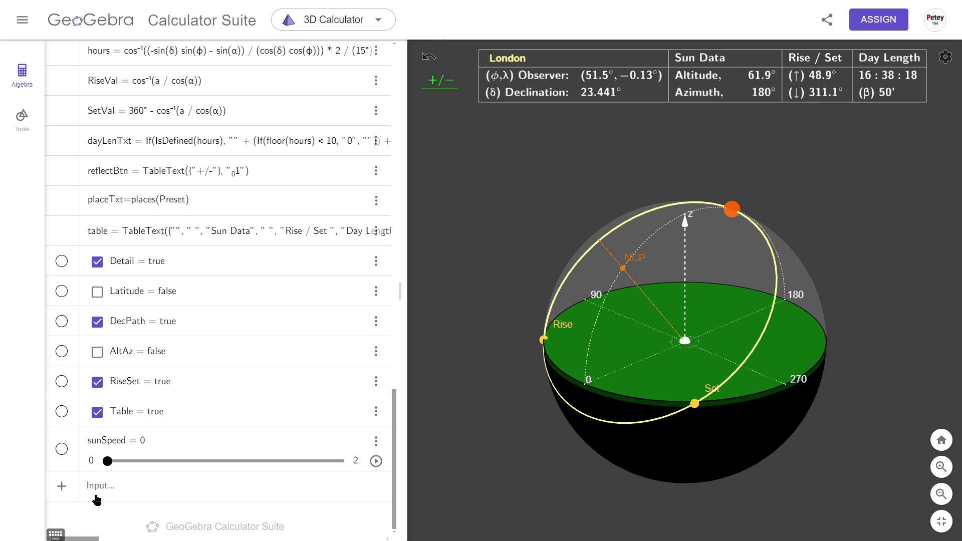
# Mirror the model to latitude −51.5°, run the sun at speed 0.8, then reset it to noon
pyautogui.click(443, 86)
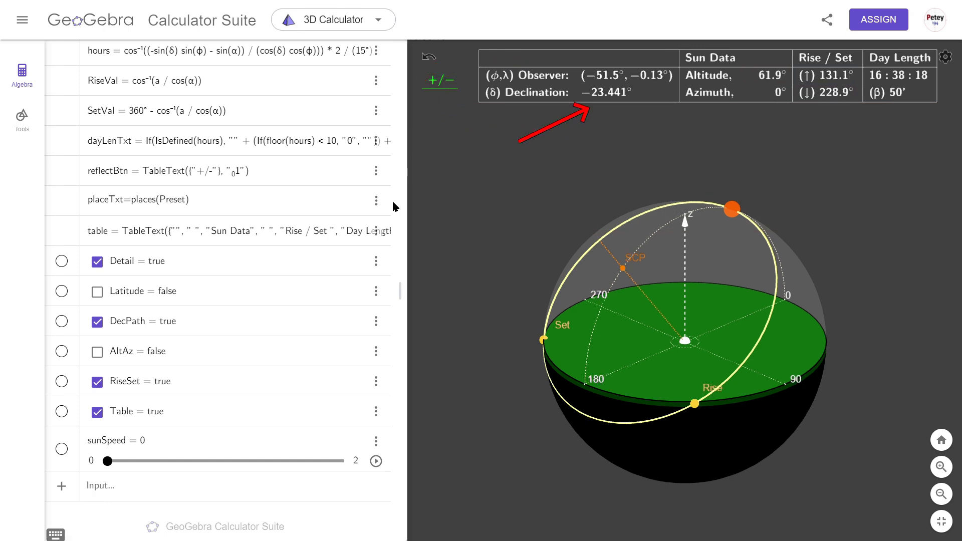
pyautogui.moveTo(110, 466); pyautogui.dragTo(201, 467)
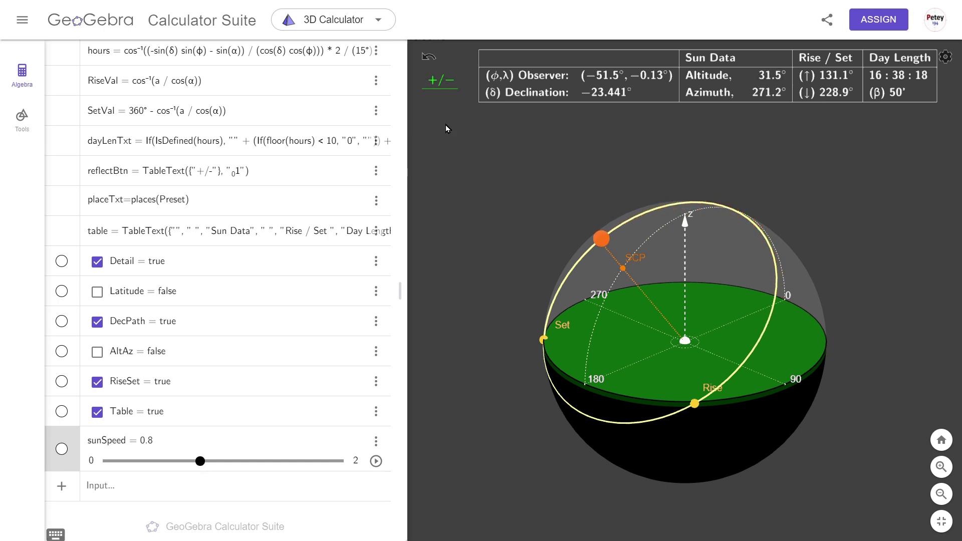
pyautogui.click(449, 85)
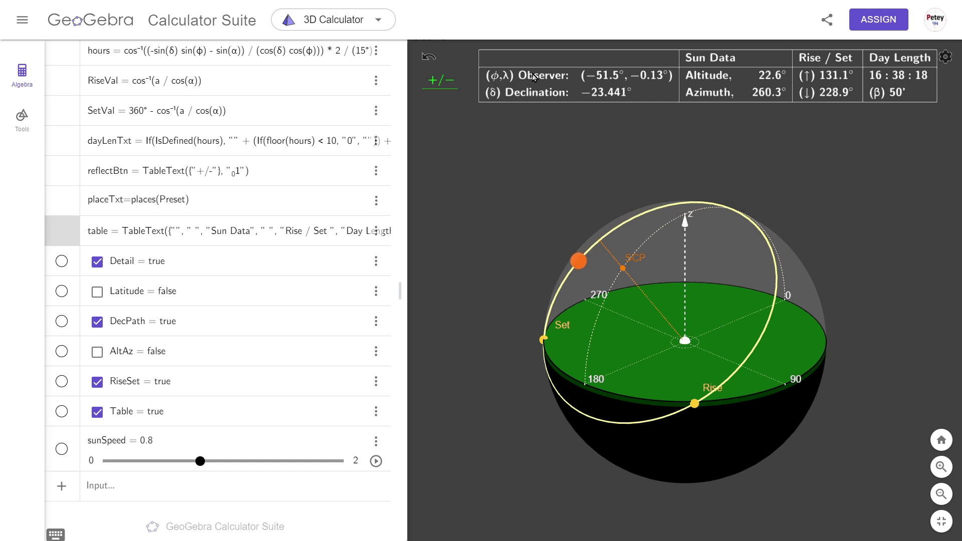
# Flip the model back to the northern-hemisphere London setup
pyautogui.click(435, 88)
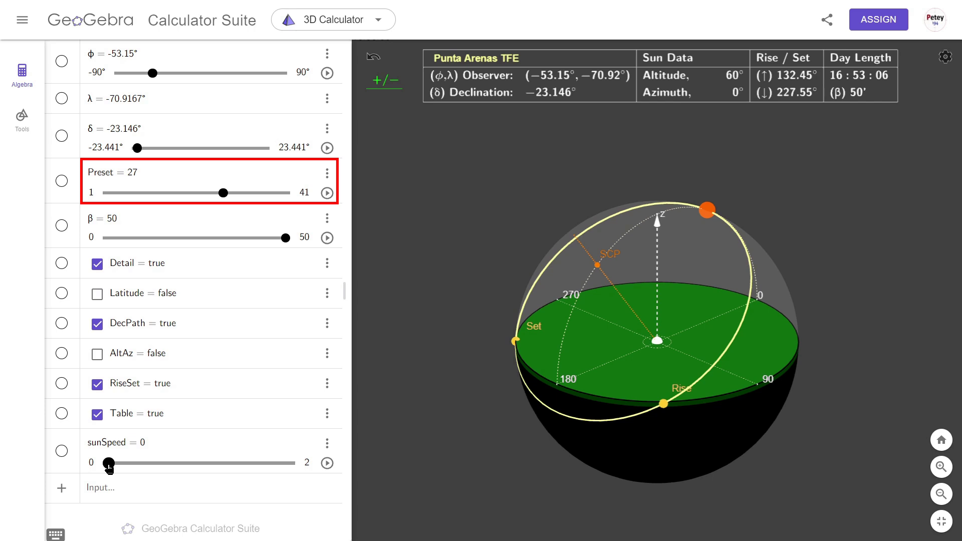
# Run the sun at speed 0.9 and rotate the view to look down on the horizon disk
pyautogui.moveTo(109, 466); pyautogui.dragTo(192, 475)
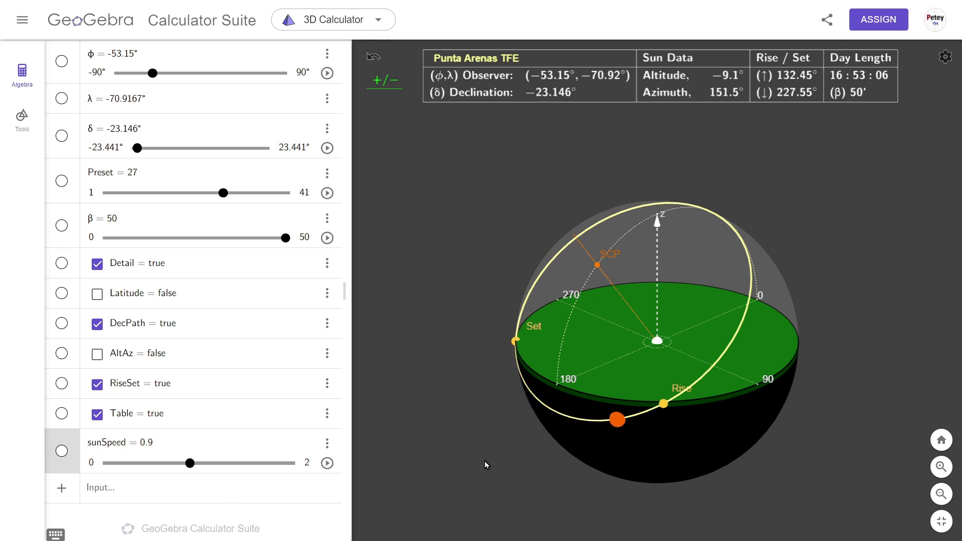
pyautogui.moveTo(762, 429); pyautogui.dragTo(681, 481)
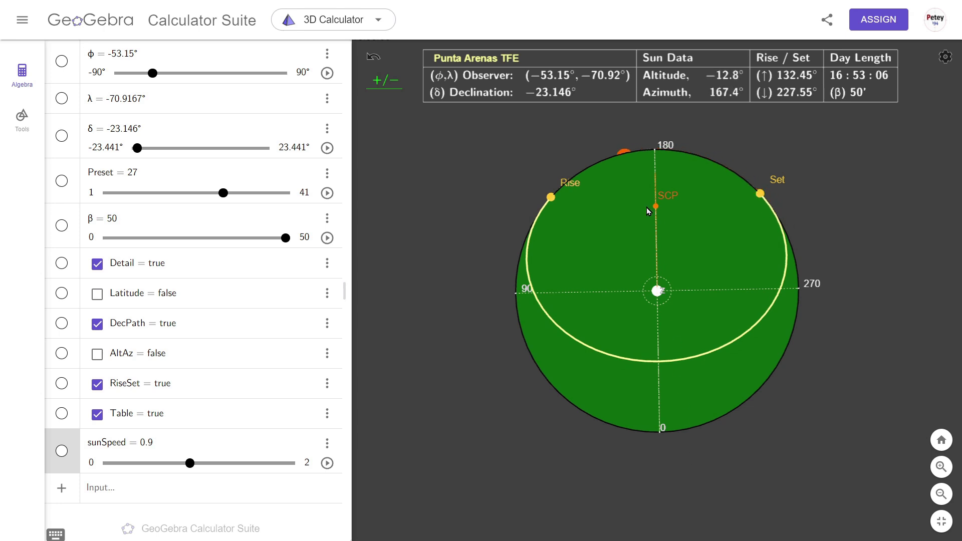
# Reset the 3D view and stop the sun's motion
pyautogui.click(520, 89)
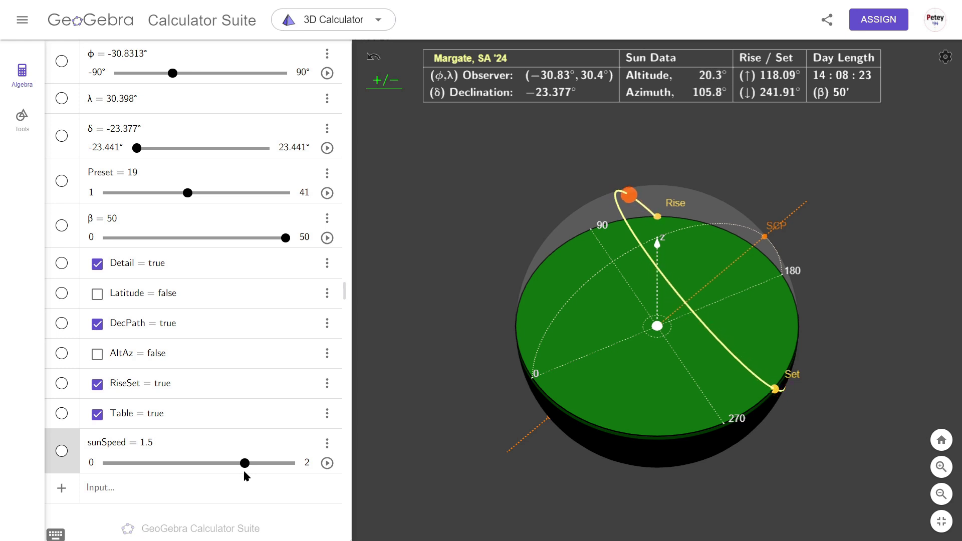
# Set sunSpeed back to 0 to halt the sun
pyautogui.moveTo(244, 469); pyautogui.dragTo(8, 451)
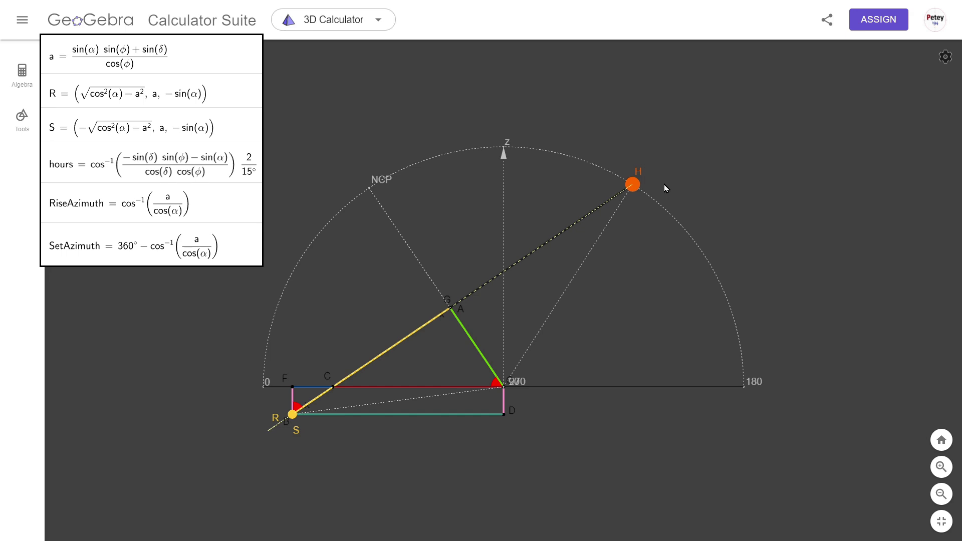
# Rotate the 2-D side view into a 3-D perspective of the rise and set points R and S
pyautogui.click(633, 185)
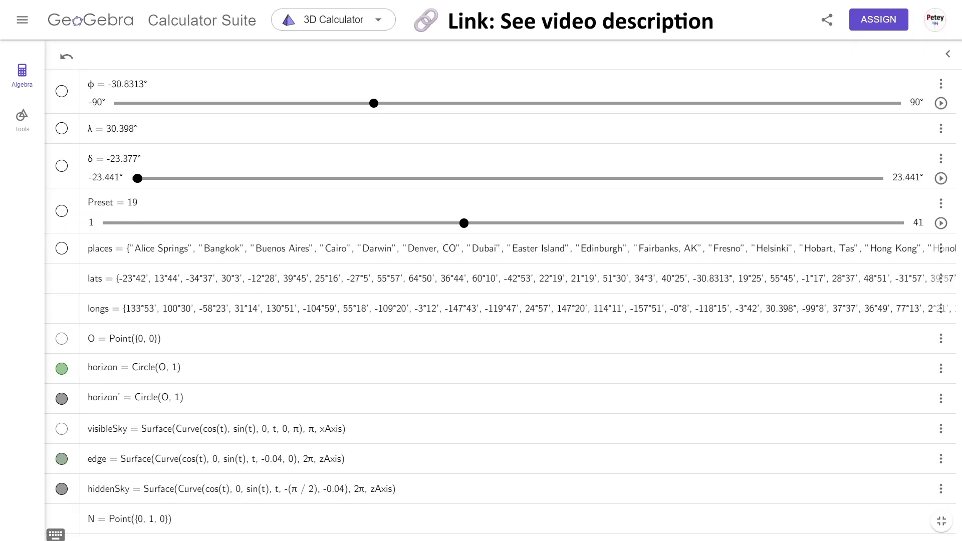
# Scroll the Algebra view past decPath, the rise/set formulas and checkboxes to the table definition
pyautogui.scroll(-8, 501, 300)
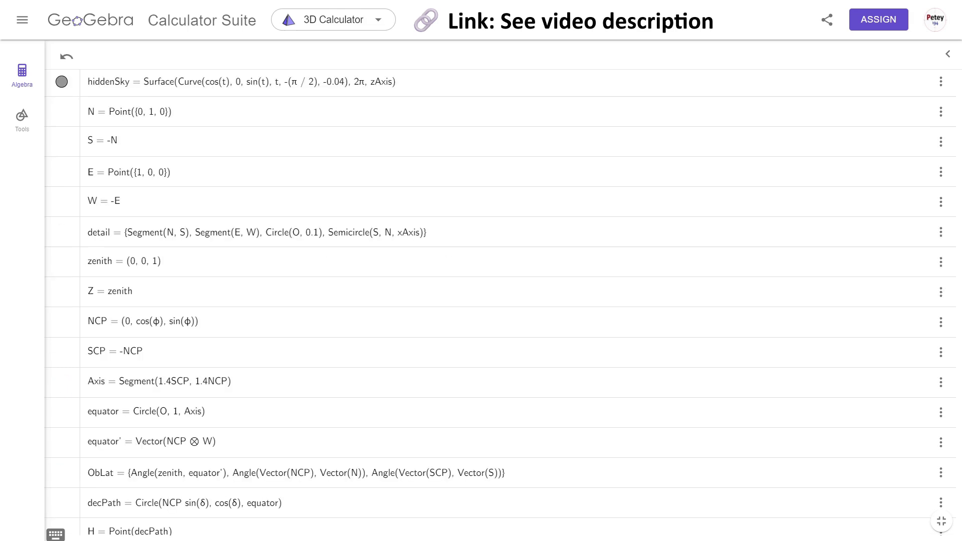
pyautogui.scroll(-8, 502, 301)
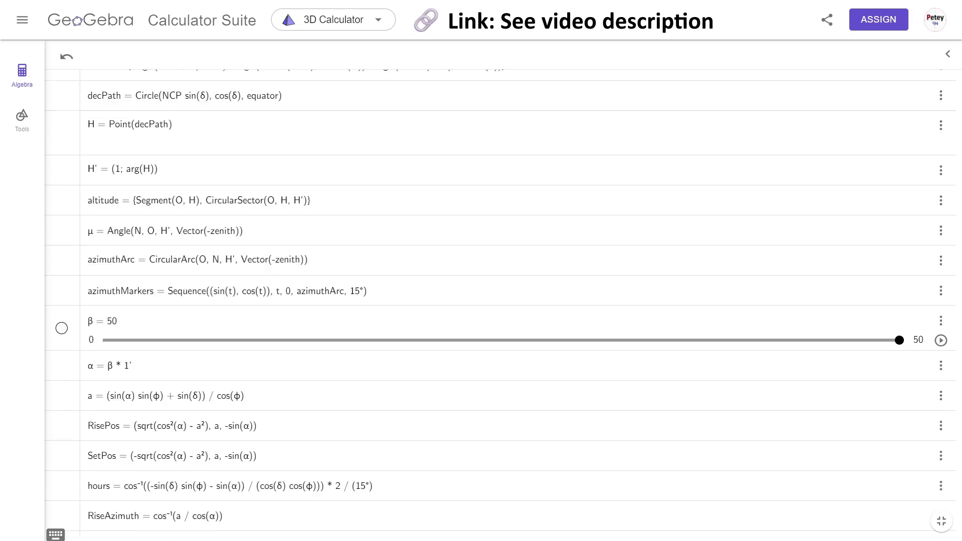
pyautogui.scroll(-8, 501, 300)
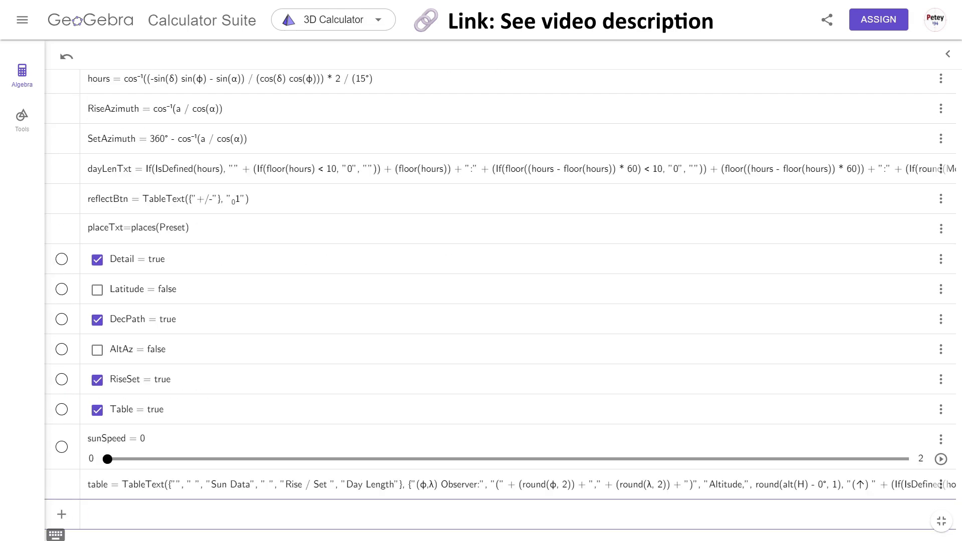